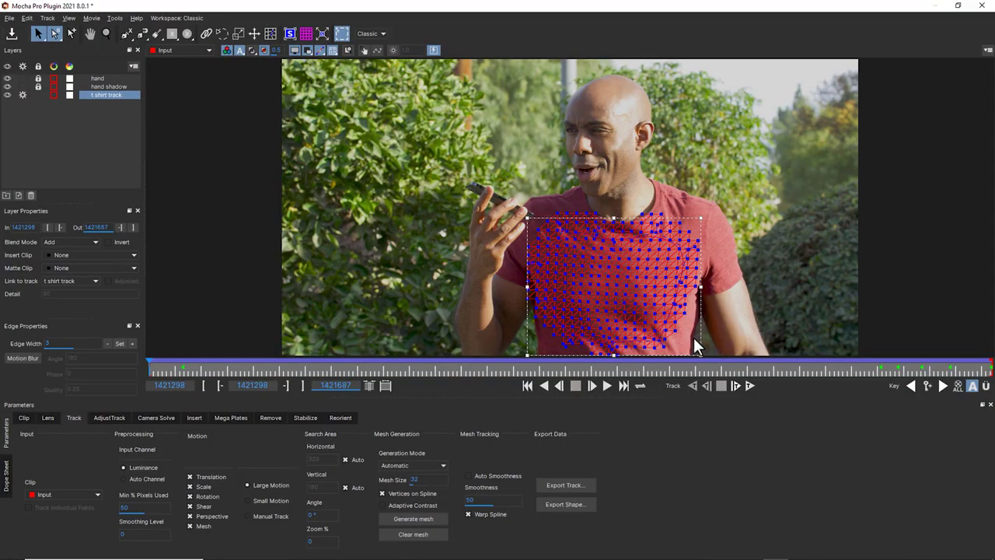
Step: Add the current frame 1421314 to the Stabilize Frame List as the fixed reference
left_click(305, 418)
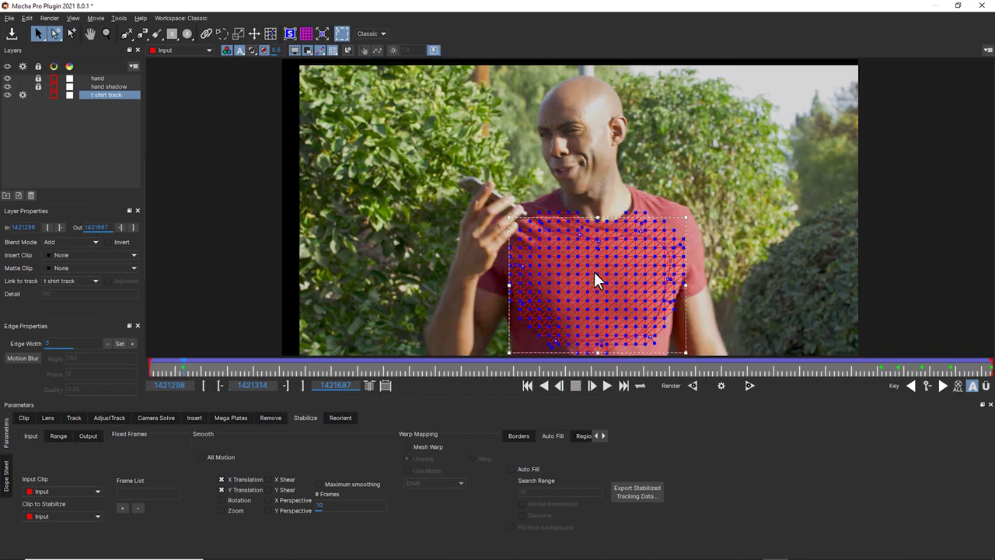
left_click(125, 508)
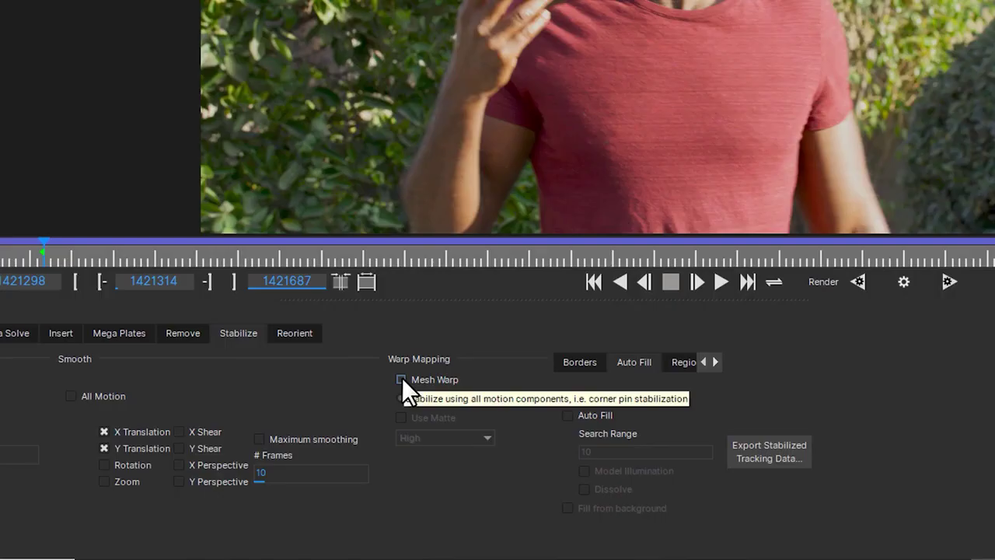
Step: Enable Mesh Warp with Use Matte, preview the unwarped shirt, then save and close Mocha
left_click(406, 446)
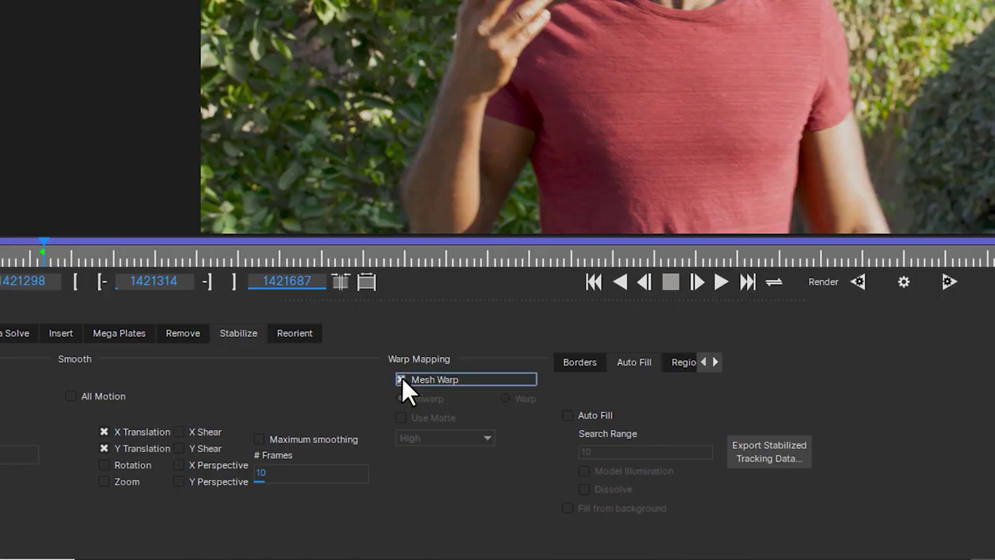
left_click(402, 417)
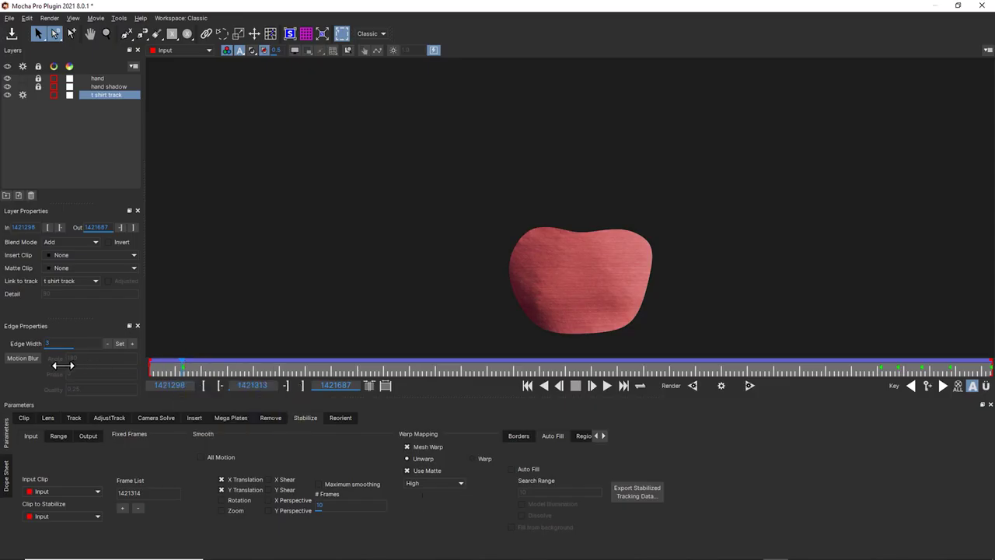
left_click_drag(655, 357, 940, 362)
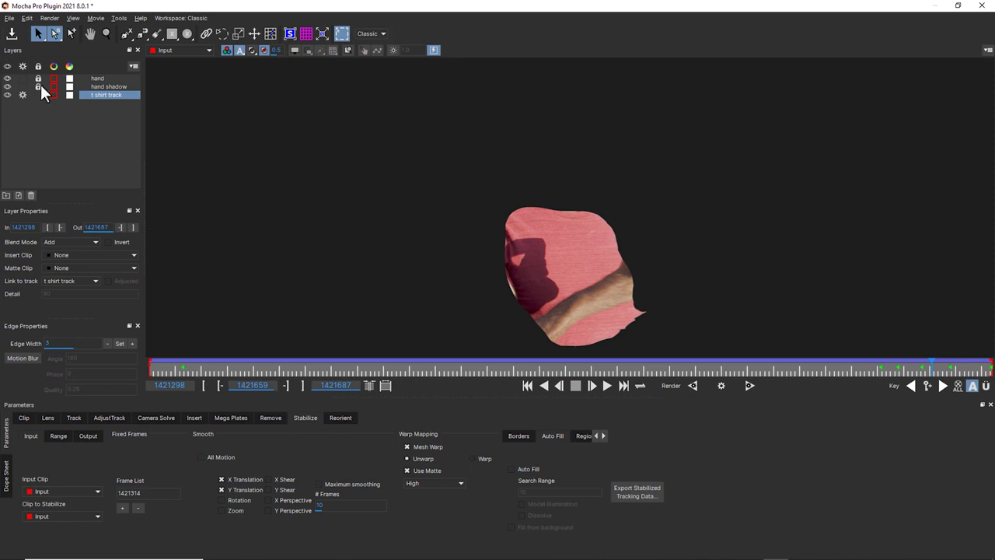
left_click(983, 7)
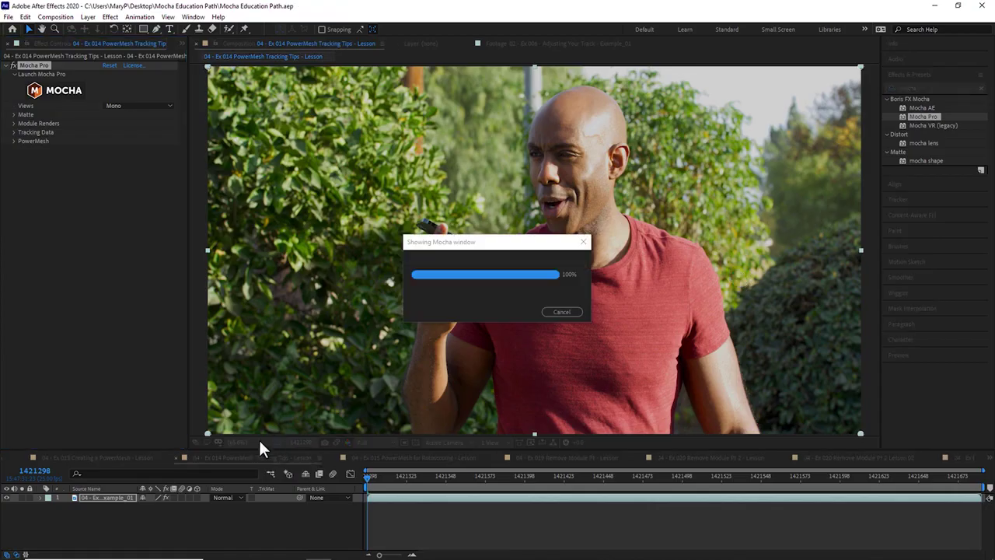
Step: Duplicate the footage layer with Ctrl+D
right_click(104, 496)
left_click(91, 495)
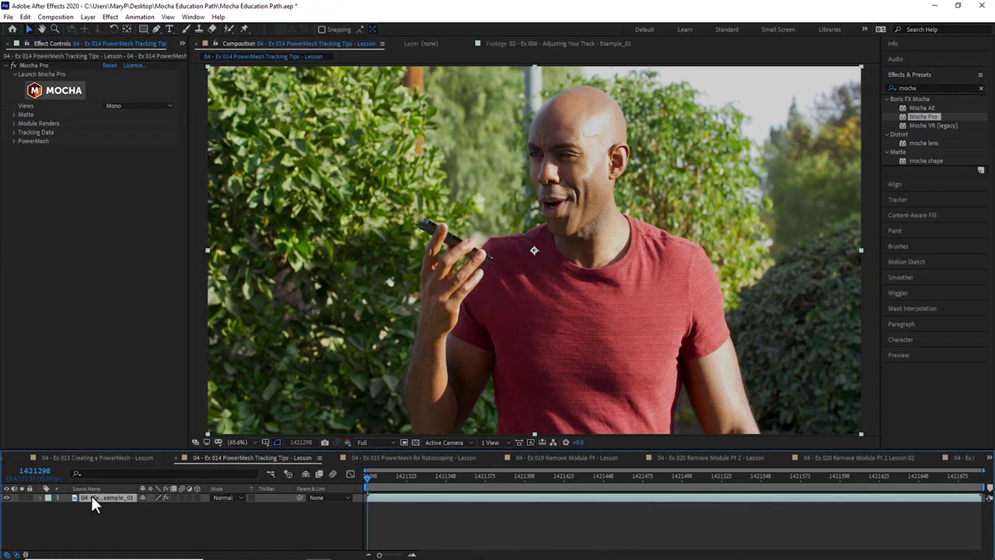
key("ctrl+d")
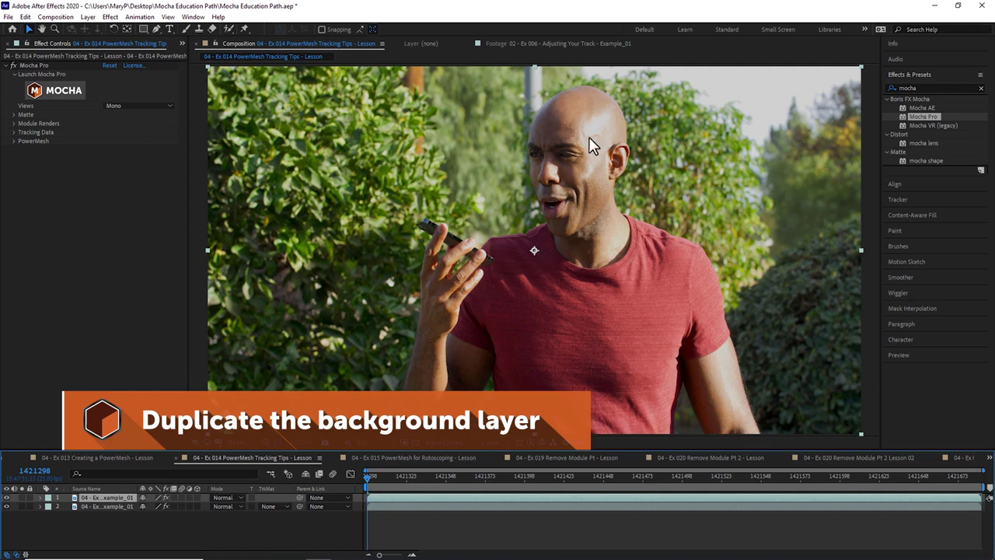
key("q")
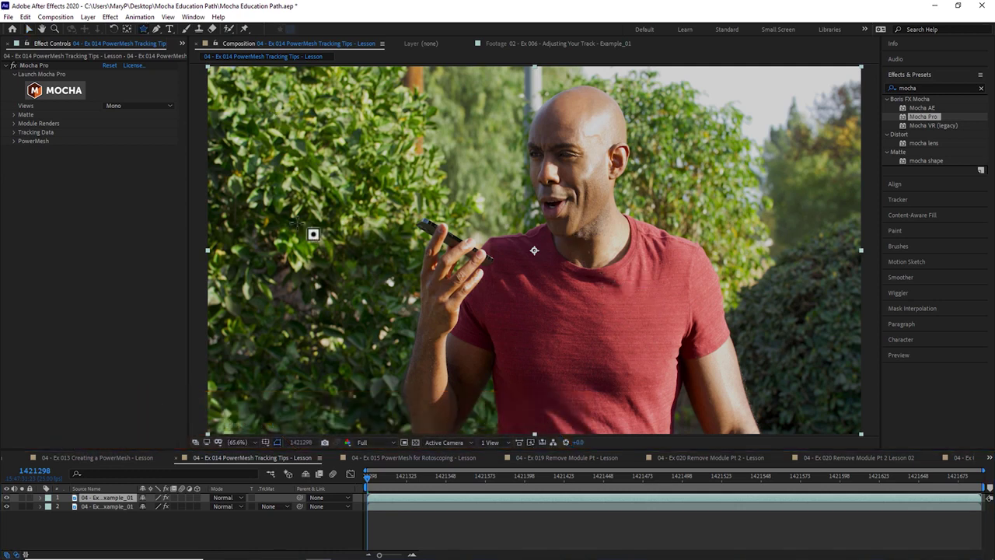
Step: Render the top copy with the Stabilize: Unwarp module and hide layer 2
left_click(13, 122)
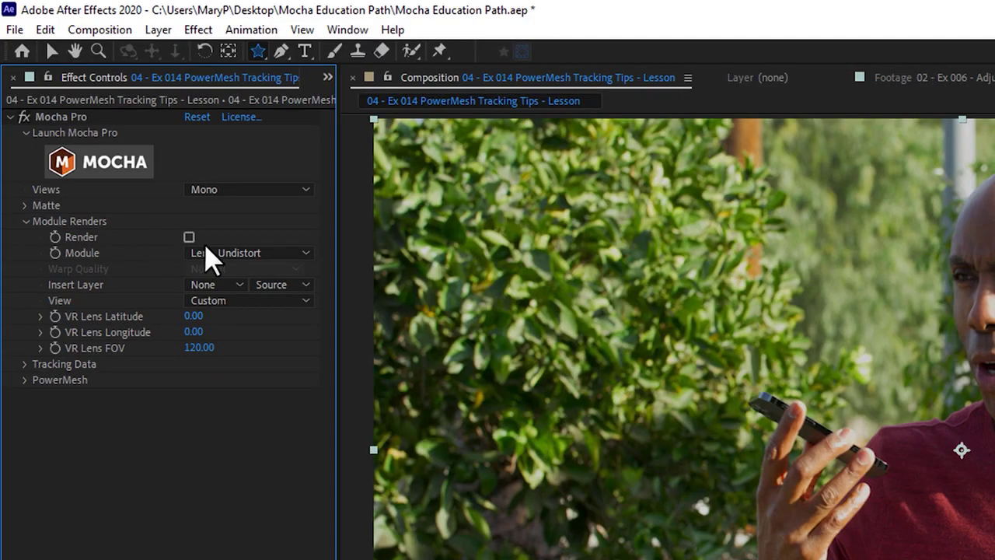
left_click(233, 253)
left_click(241, 256)
left_click(255, 442)
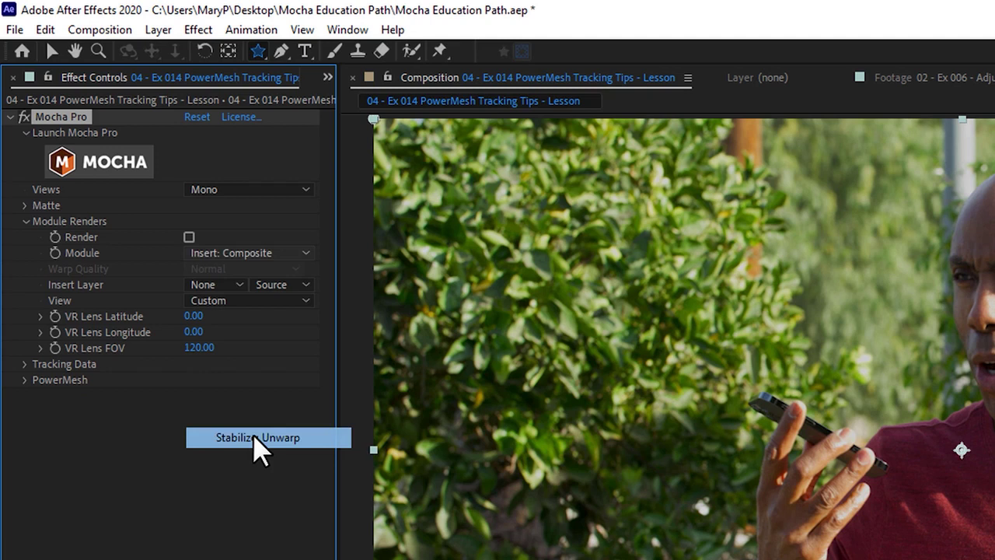
left_click(189, 237)
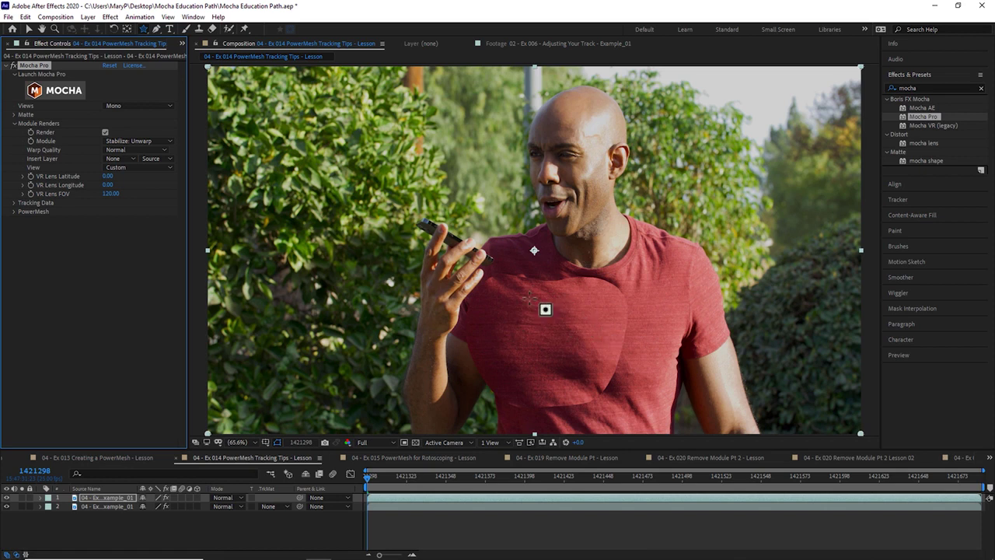
left_click(6, 506)
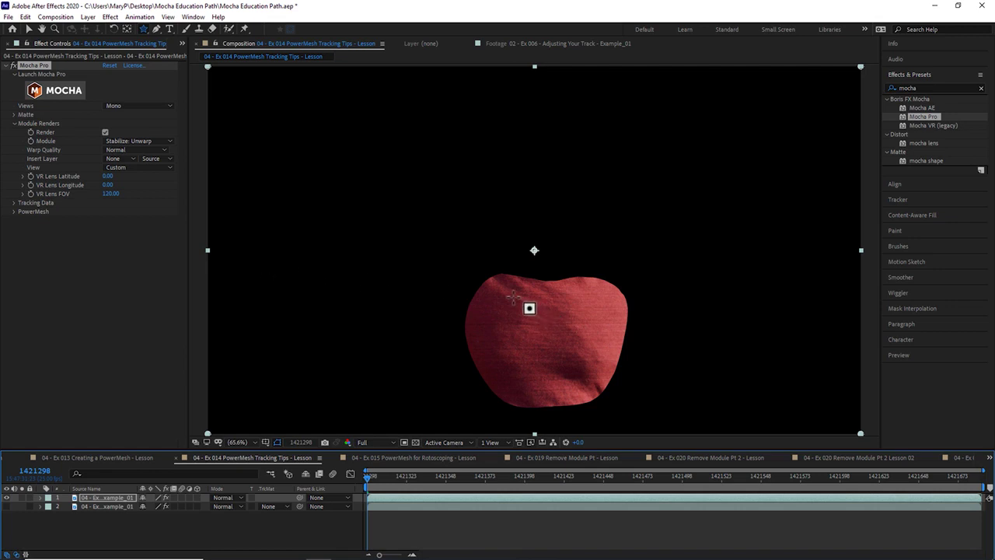
Step: Pre-compose the layer with Move all attributes into a composition named 'stabilized shirt'
left_click(88, 16)
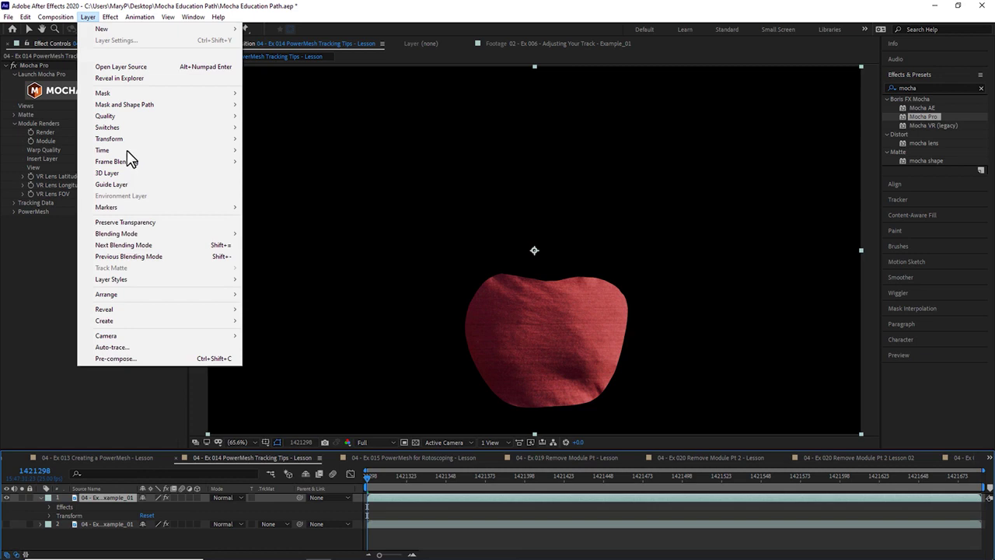
left_click(133, 361)
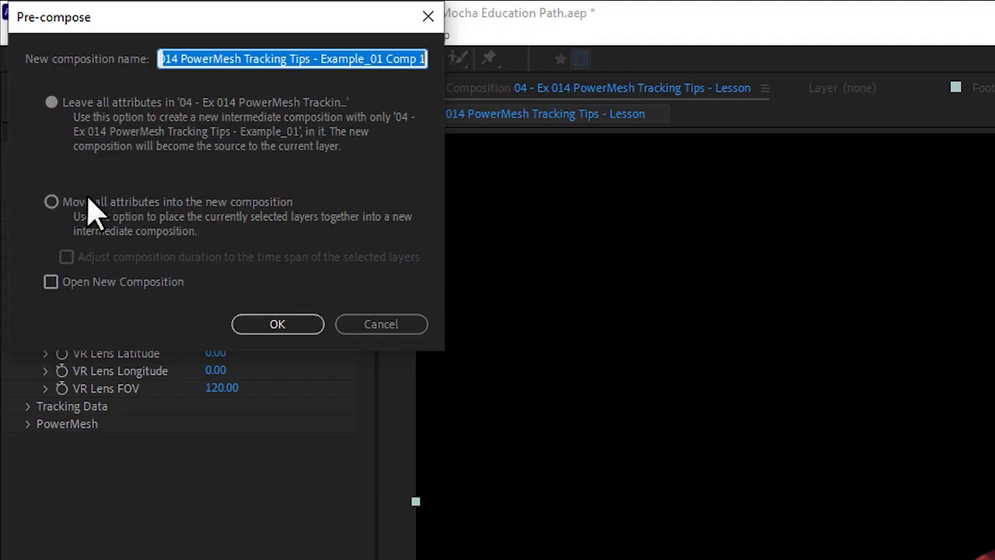
left_click(44, 103)
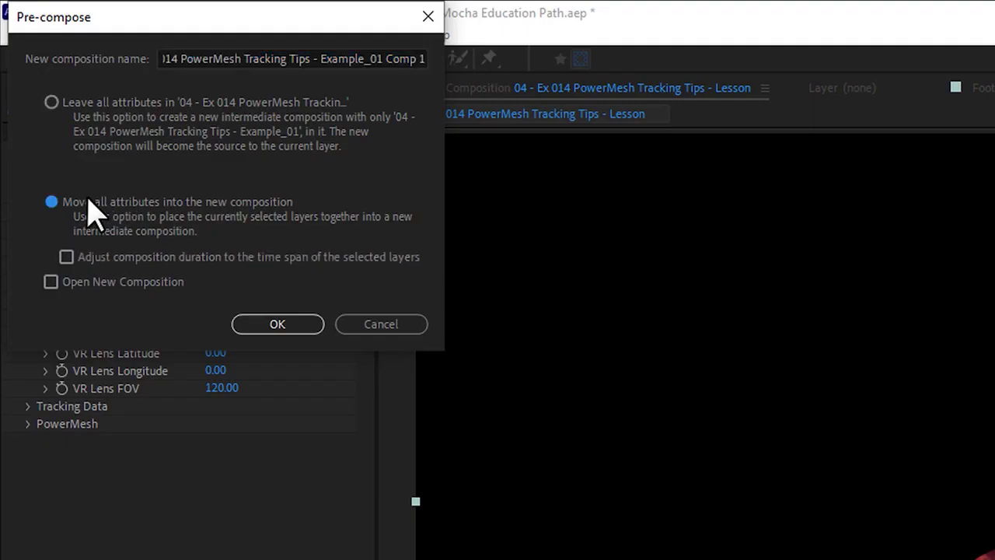
double_click(248, 58)
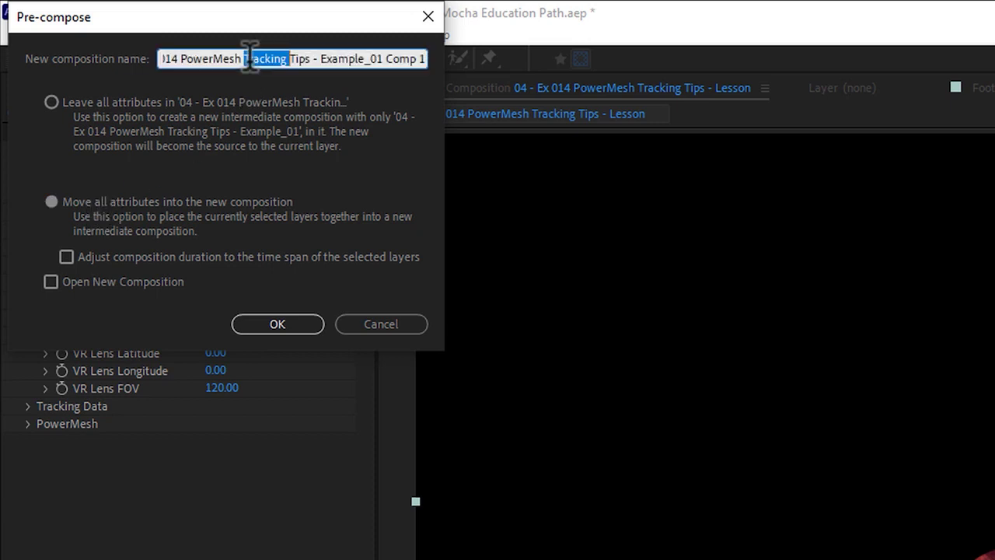
triple_click(249, 58)
type("stabil")
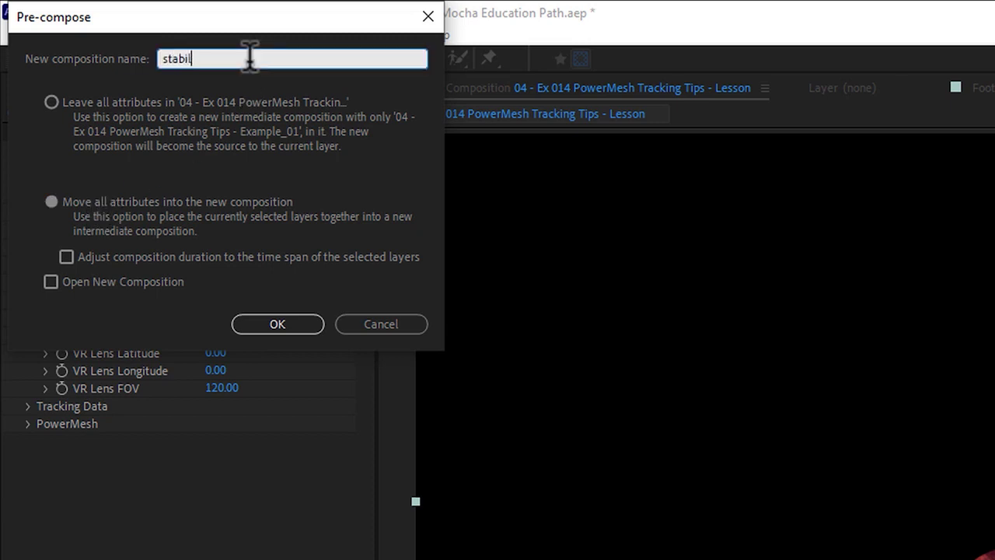
type("ized shirt")
left_click(275, 323)
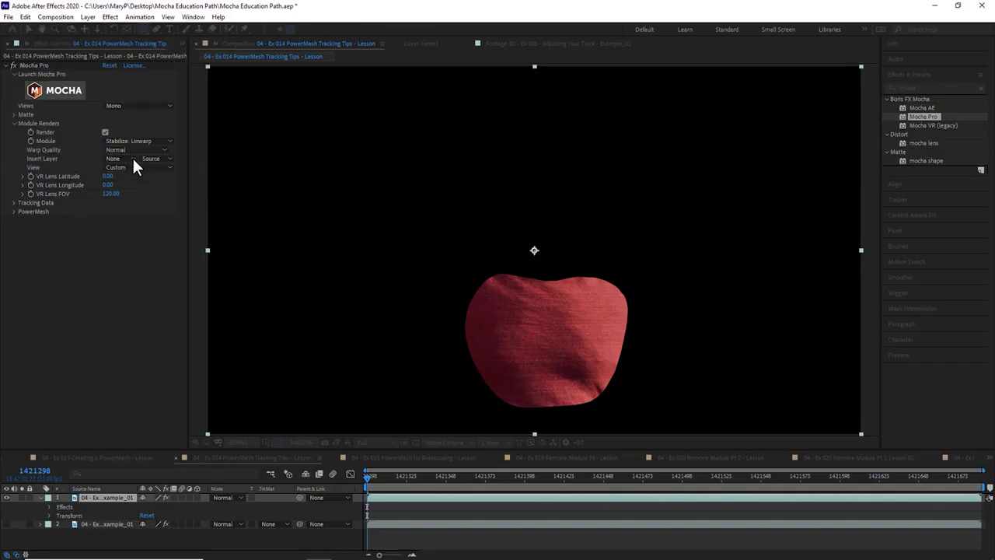
Step: Inside the stabilized shirt precomp, draw a yellow-filled star and scale it onto the shirt
double_click(88, 498)
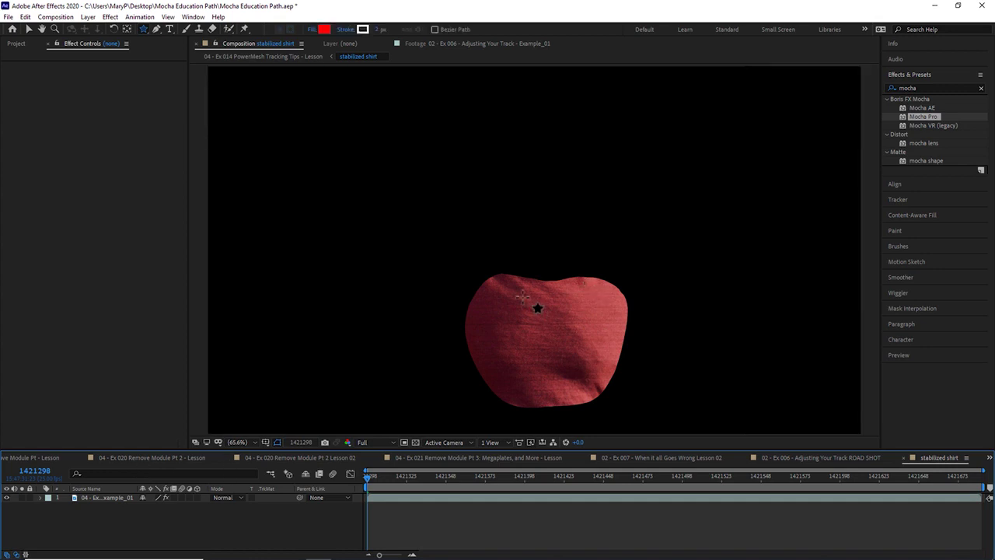
left_click_drag(520, 299, 562, 351)
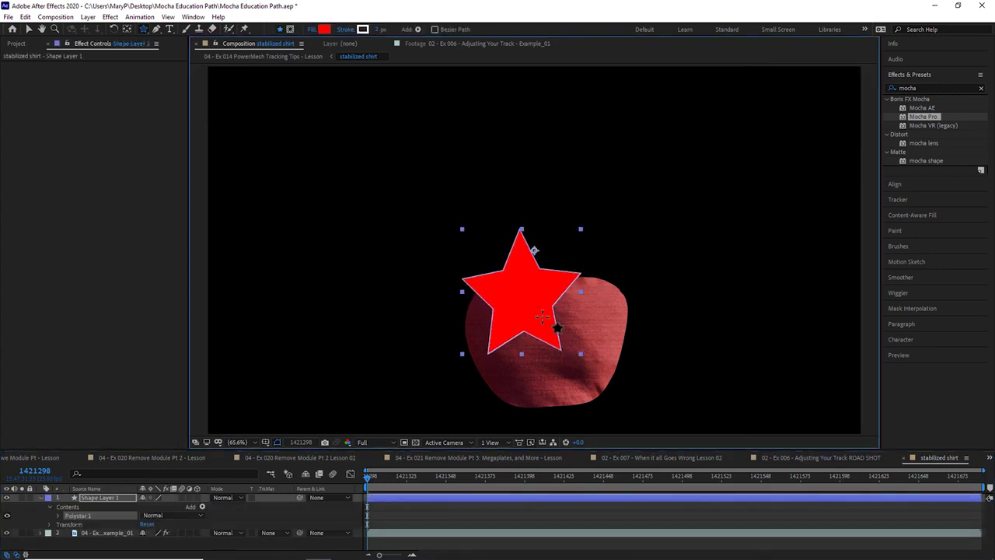
left_click(324, 28)
left_click_drag(158, 154, 158, 146)
left_click(240, 27)
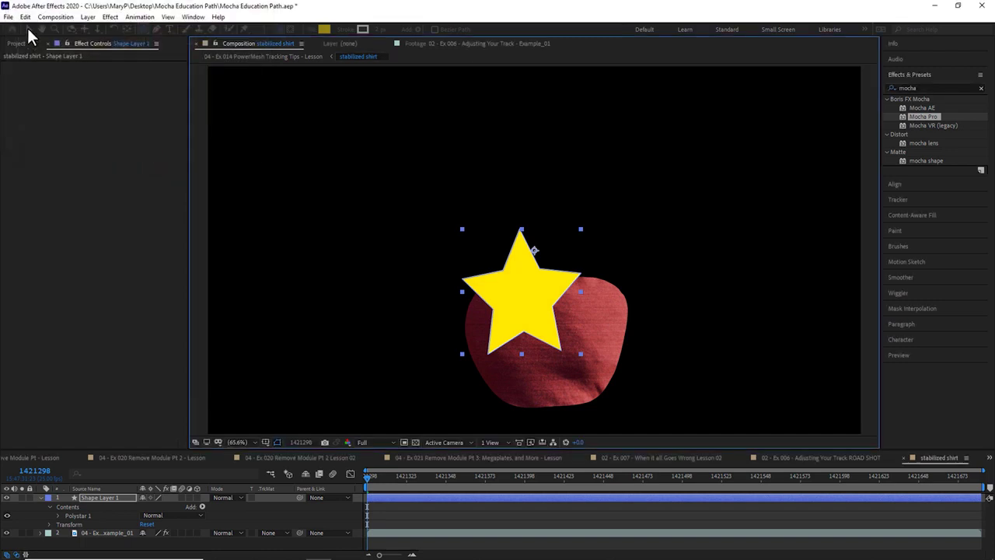
left_click(28, 29)
left_click_drag(520, 297, 546, 334)
left_click_drag(607, 267, 593, 296)
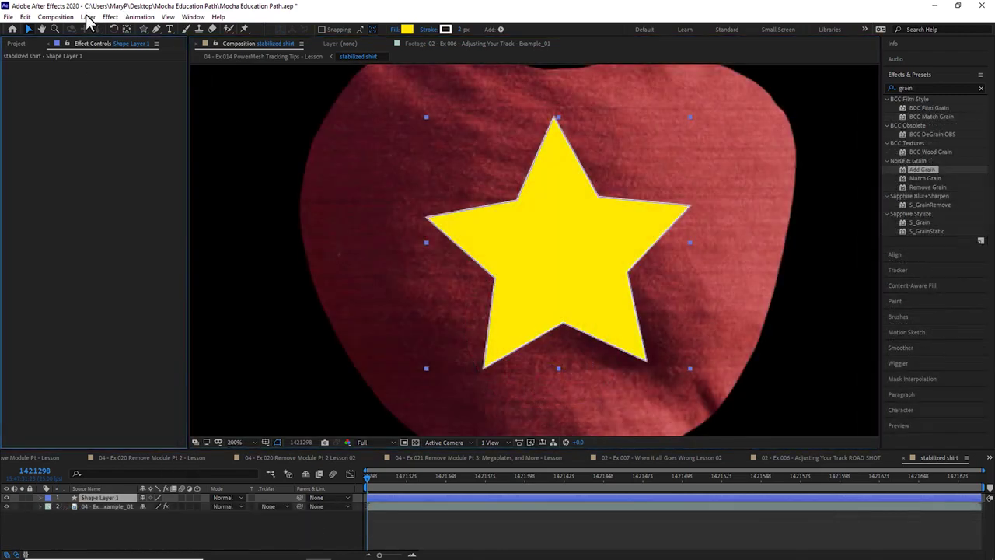
Step: Add a solid in the star's sampled yellow and place it below the star layer
left_click(88, 16)
mouse_move(102, 29)
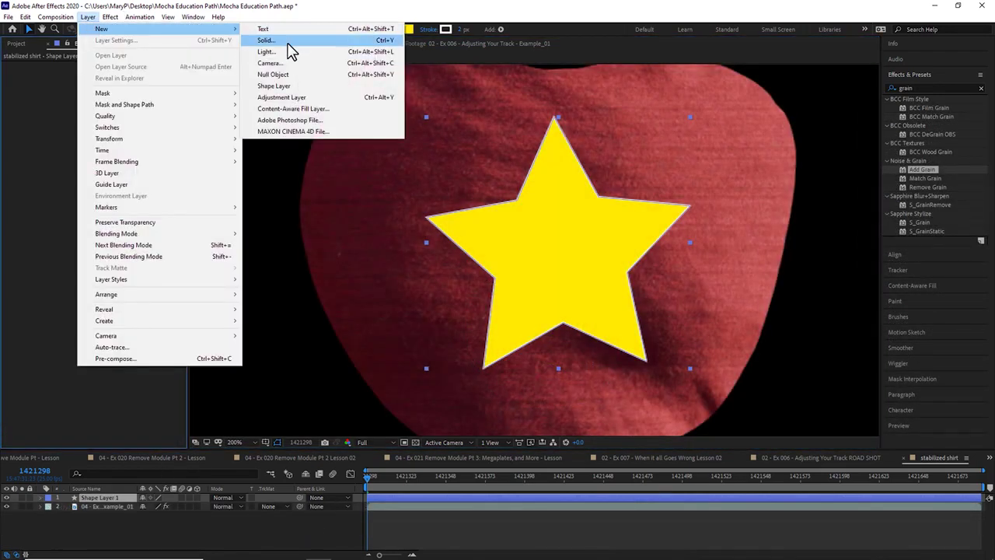
left_click(289, 50)
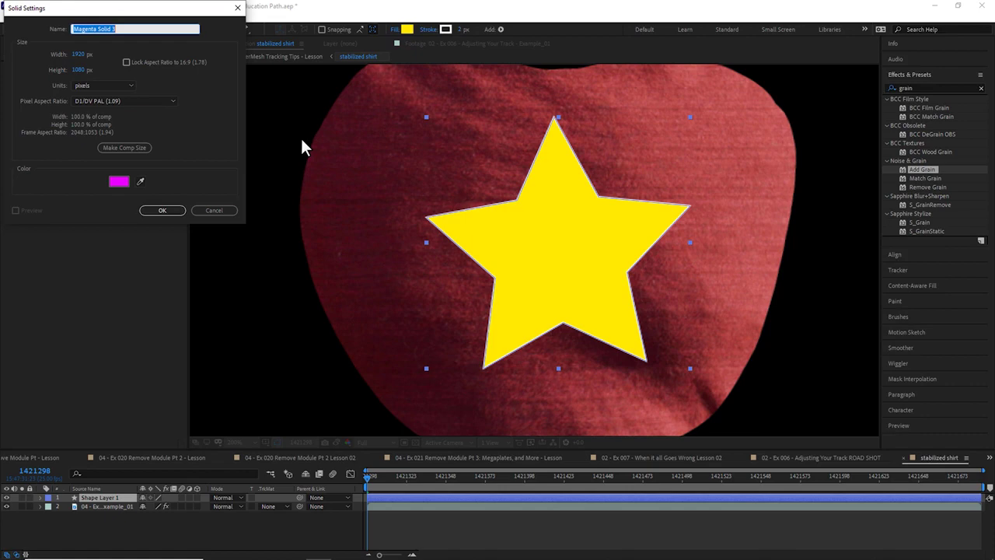
left_click(140, 181)
left_click(514, 241)
left_click(181, 210)
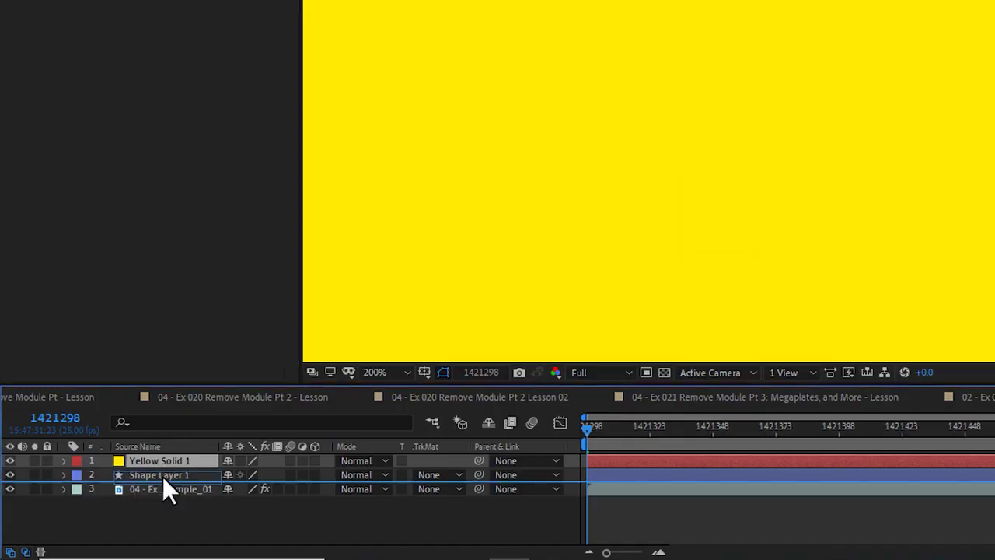
left_click_drag(163, 476, 193, 476)
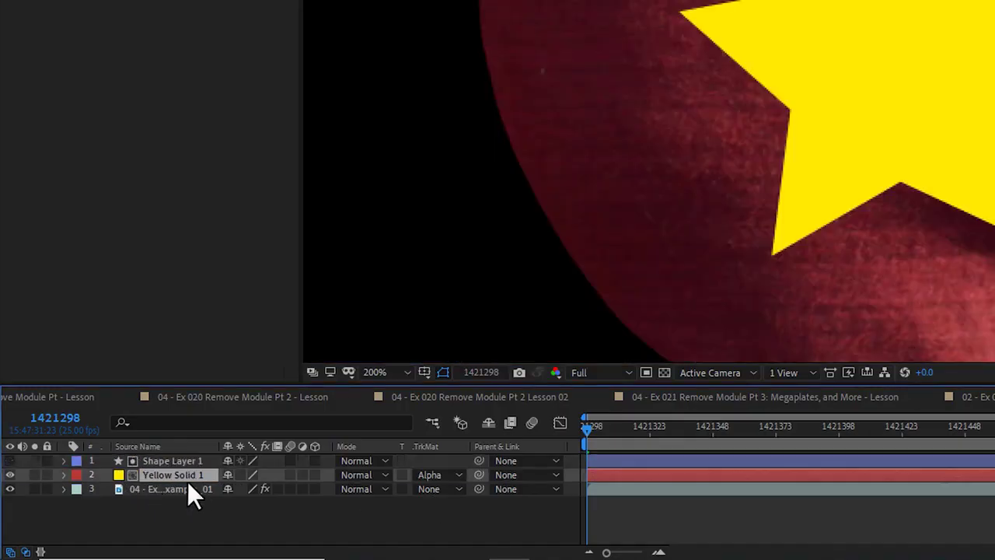
left_click(418, 471)
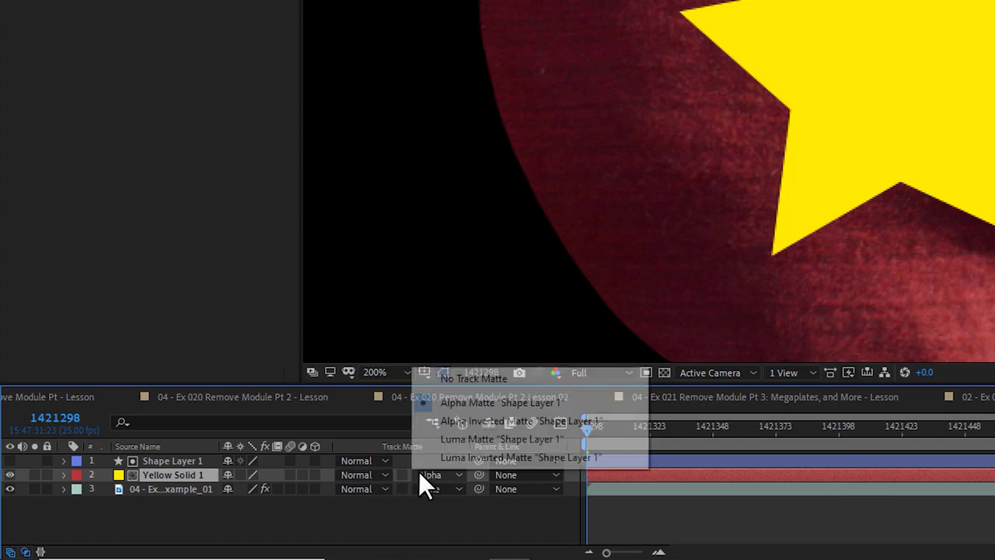
Step: Alpha-matte the yellow solid to the star, add stronger, finer Add Grain, and set Dissolve blending
left_click(457, 403)
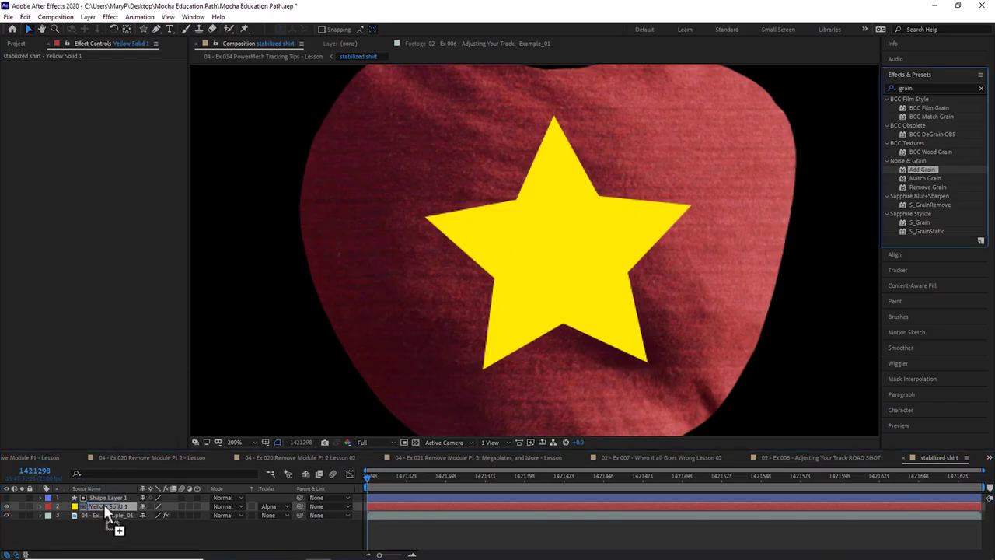
left_click_drag(102, 501, 104, 506)
mouse_move(114, 115)
left_mouse_down()
mouse_move(128, 110)
mouse_move(93, 127)
left_mouse_up()
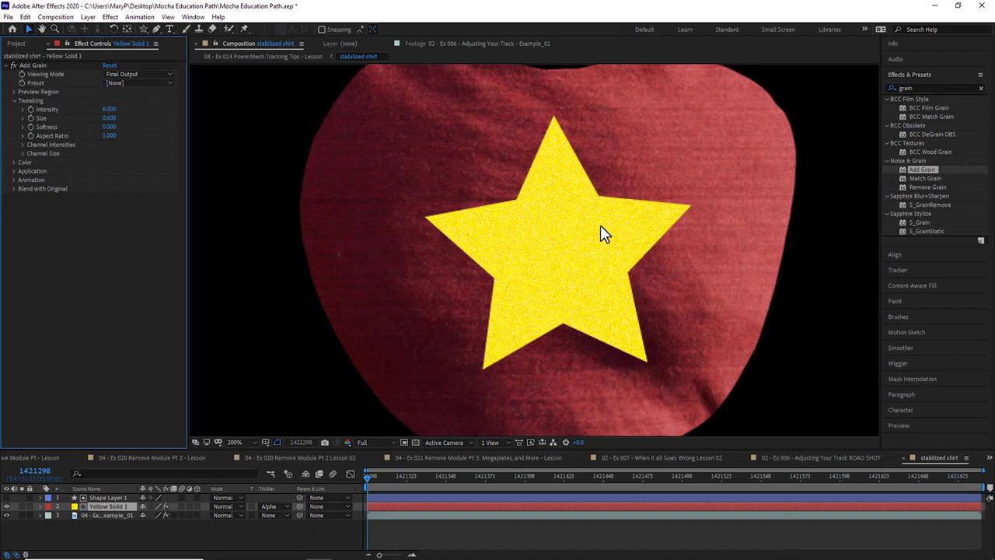
left_click(226, 503)
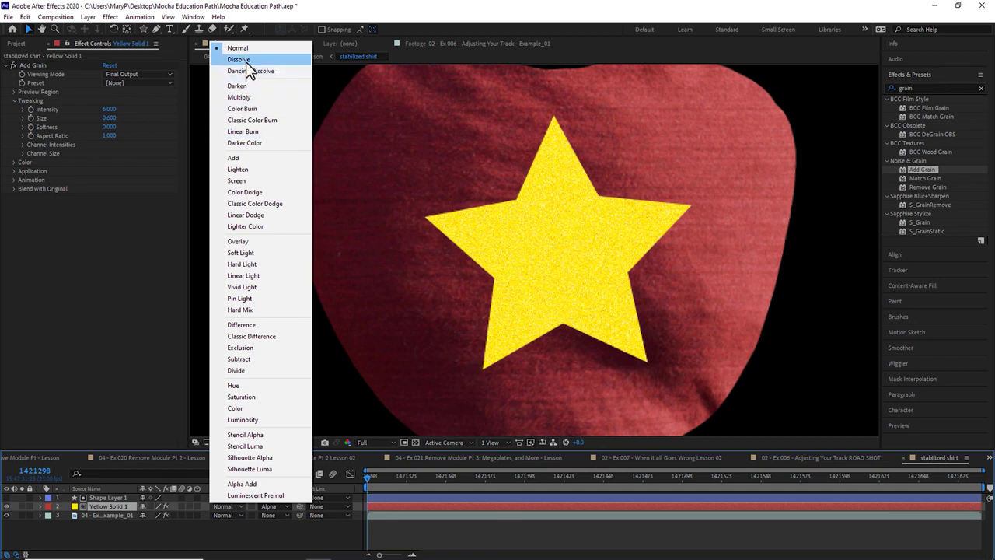
left_click(247, 61)
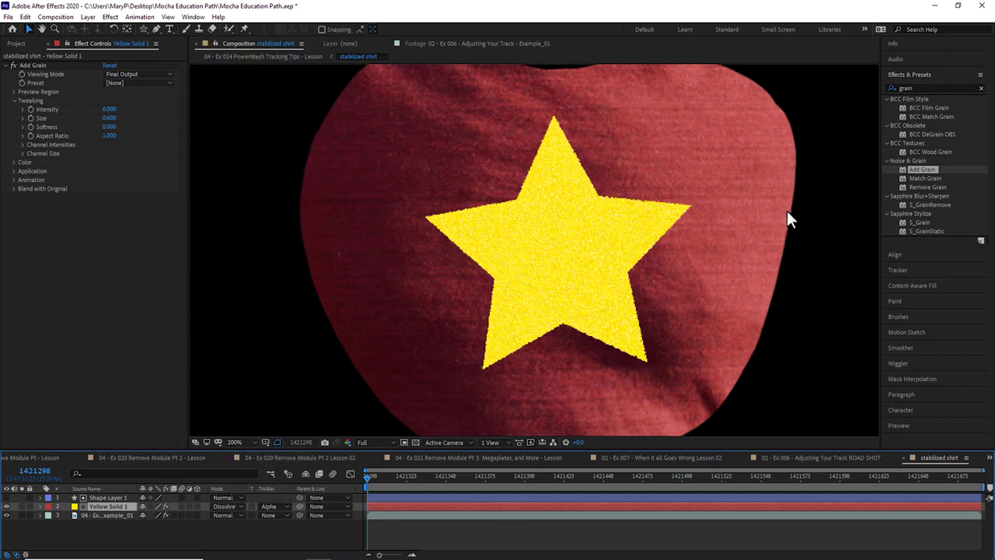
Step: Hide the stabilized shirt footage and fit the composition in the viewer
left_click(6, 515)
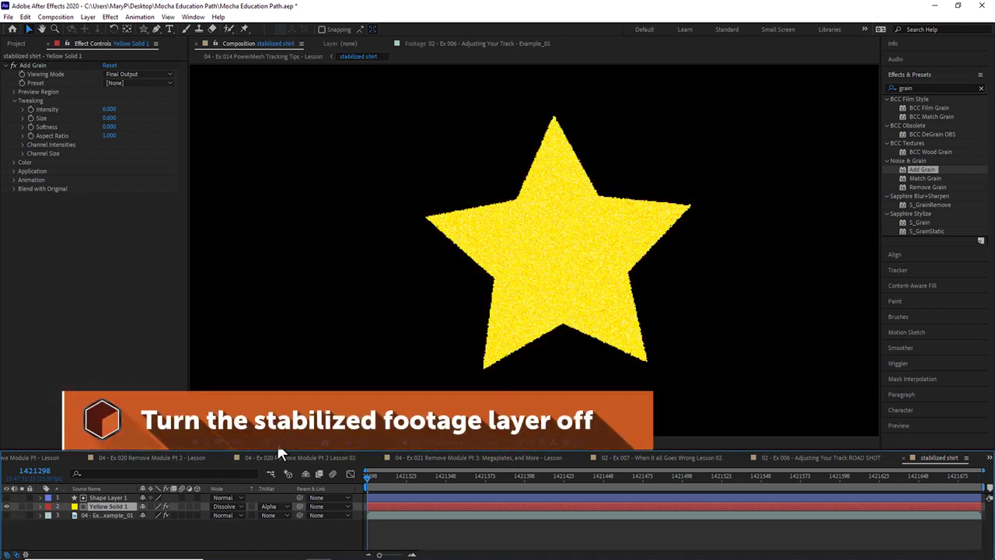
left_click(248, 441)
left_click(247, 254)
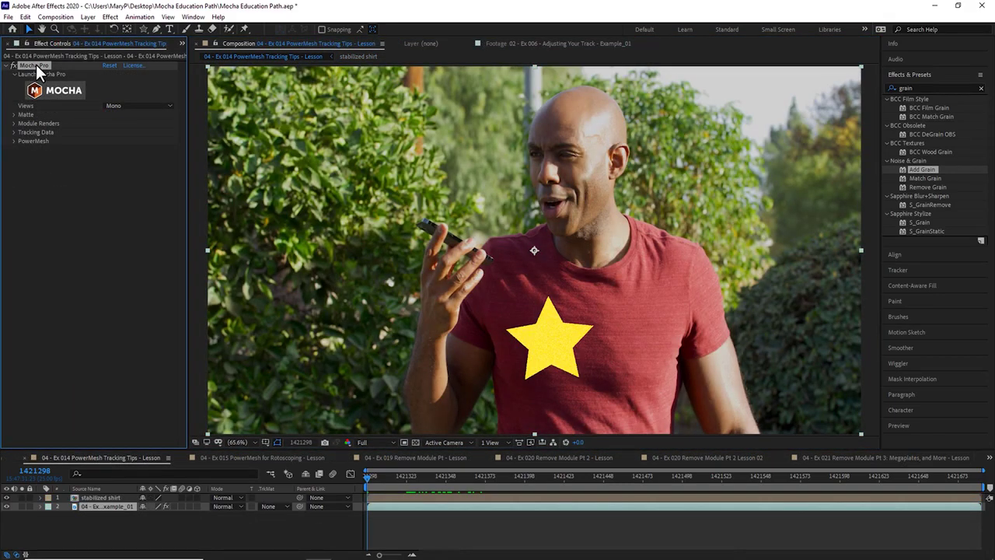
Step: Copy the Mocha Pro effect and paste it onto the stabilized shirt precomp layer
right_click(36, 67)
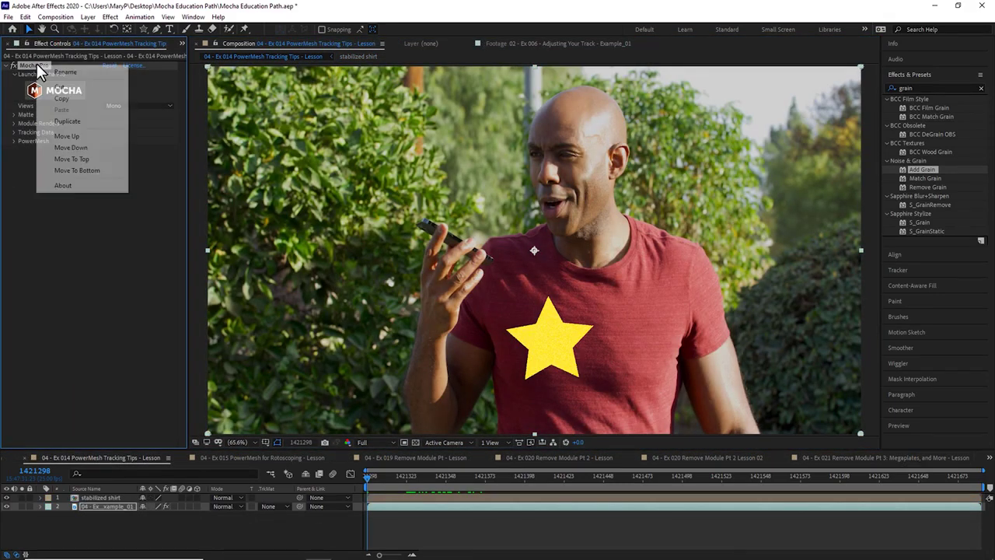
left_click(62, 99)
left_click(102, 497)
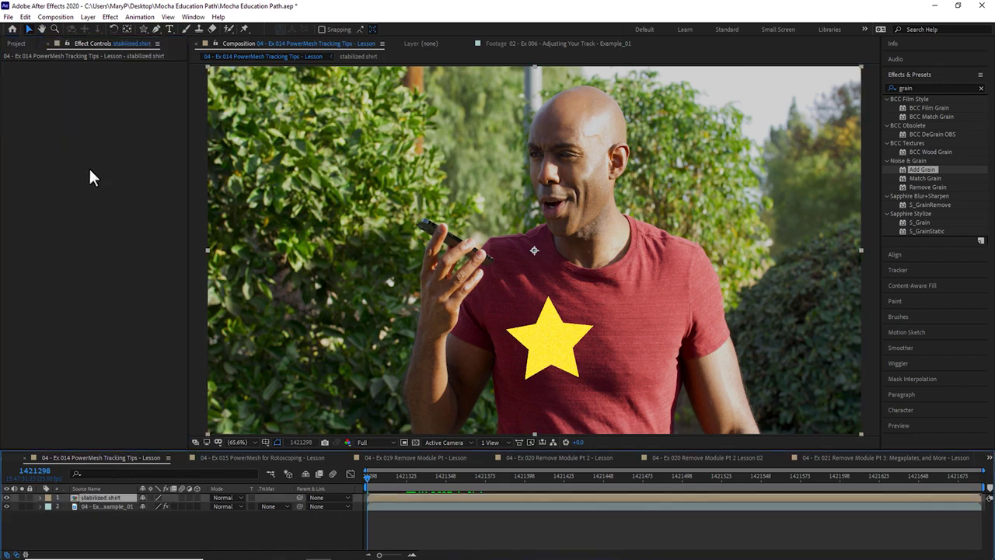
left_click(26, 16)
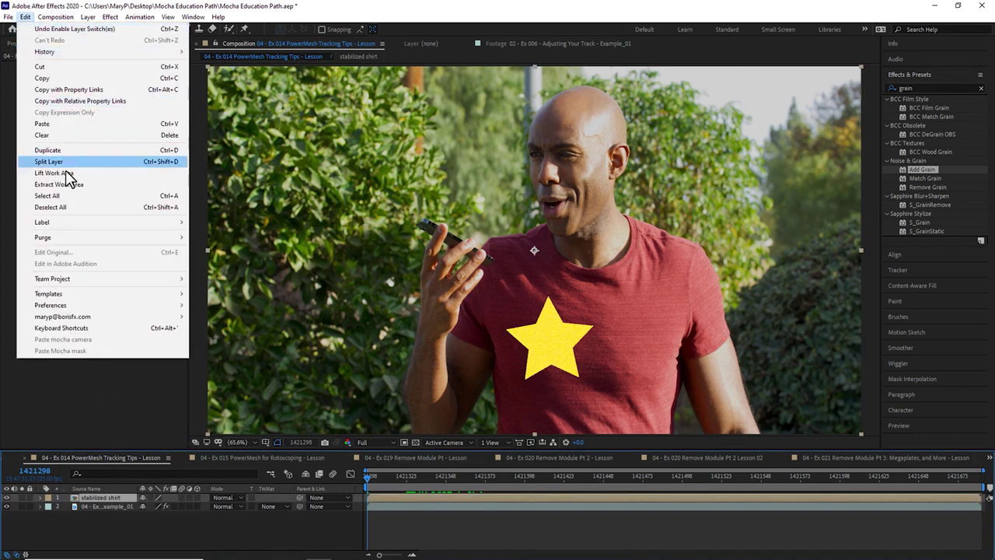
left_click(68, 124)
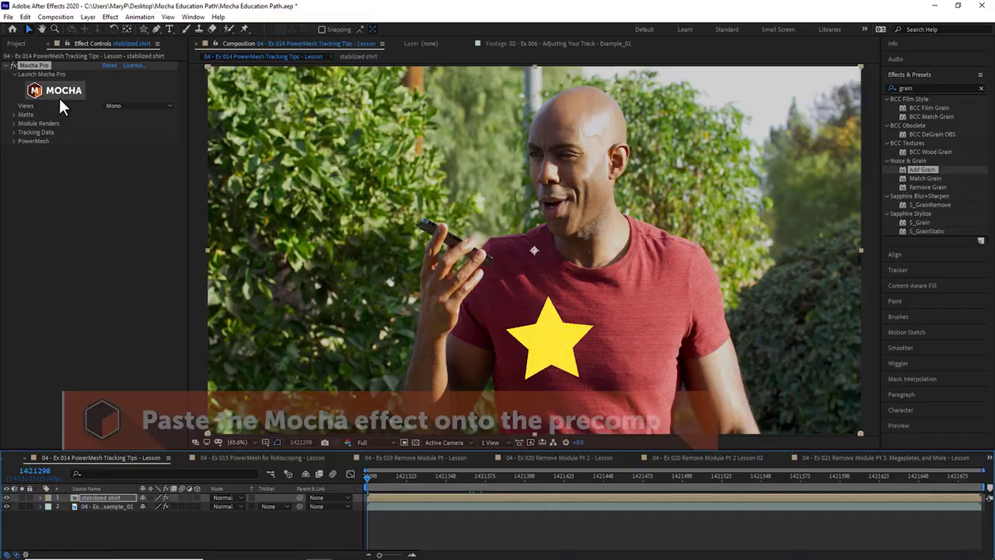
Step: Set the pasted Mocha Pro module to Stabilize: Warp with Render enabled
left_click(13, 122)
left_click(217, 249)
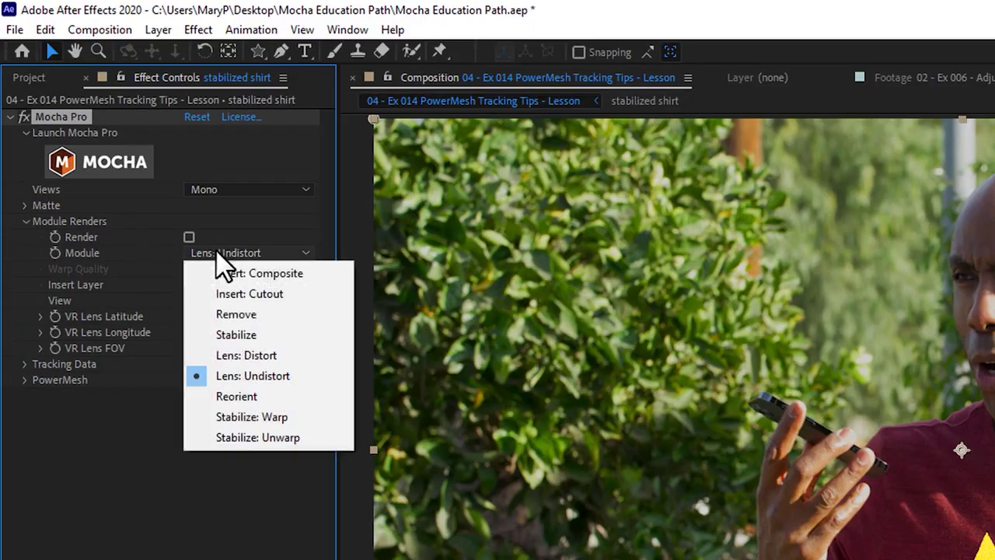
left_click(241, 416)
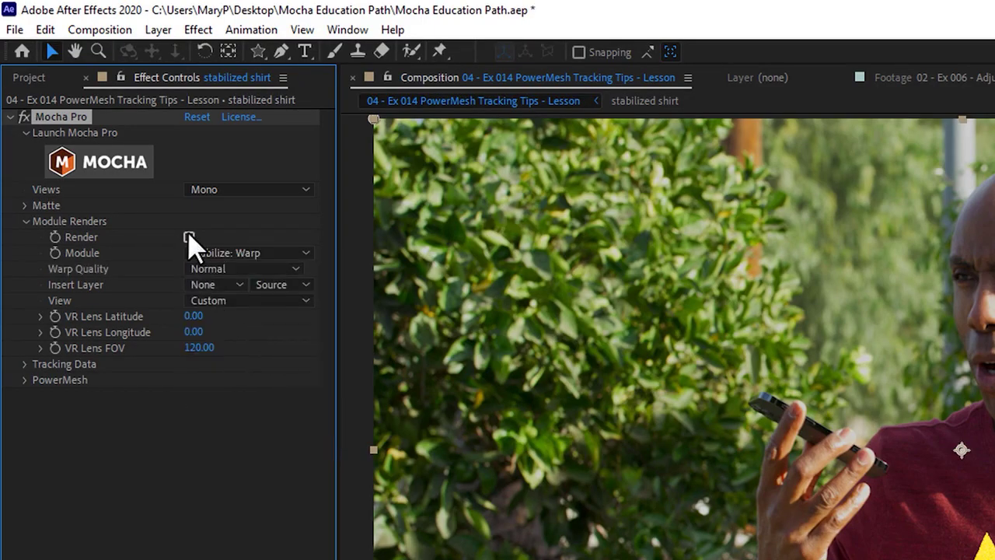
left_click(188, 237)
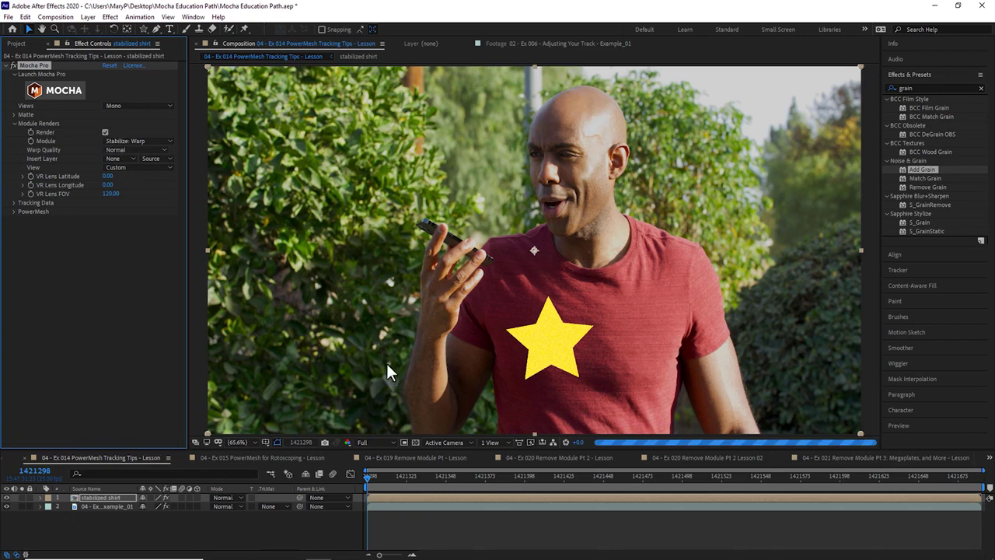
Step: Check later frames to confirm the star follows the shirt, then relaunch Mocha Pro
left_click(701, 477)
left_click(820, 475)
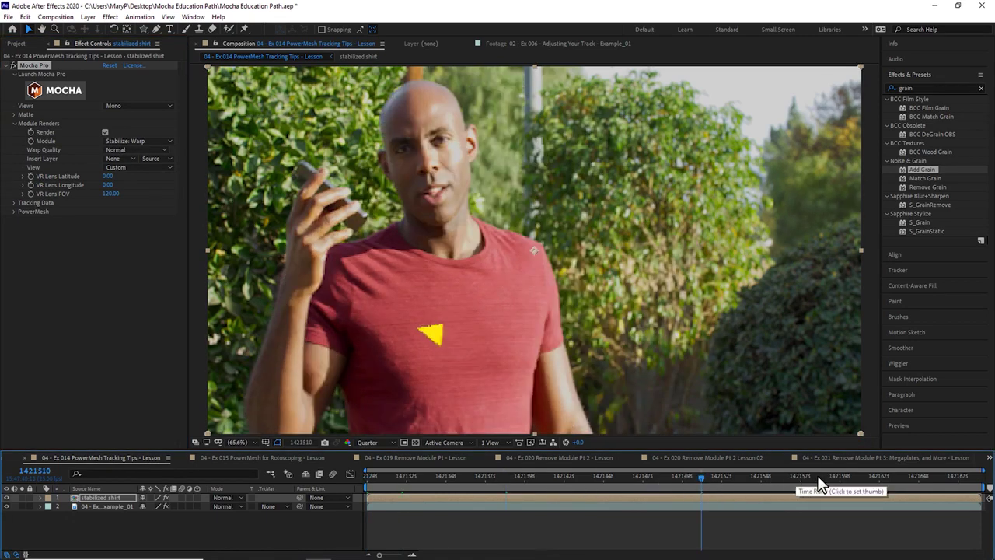
left_click(897, 476)
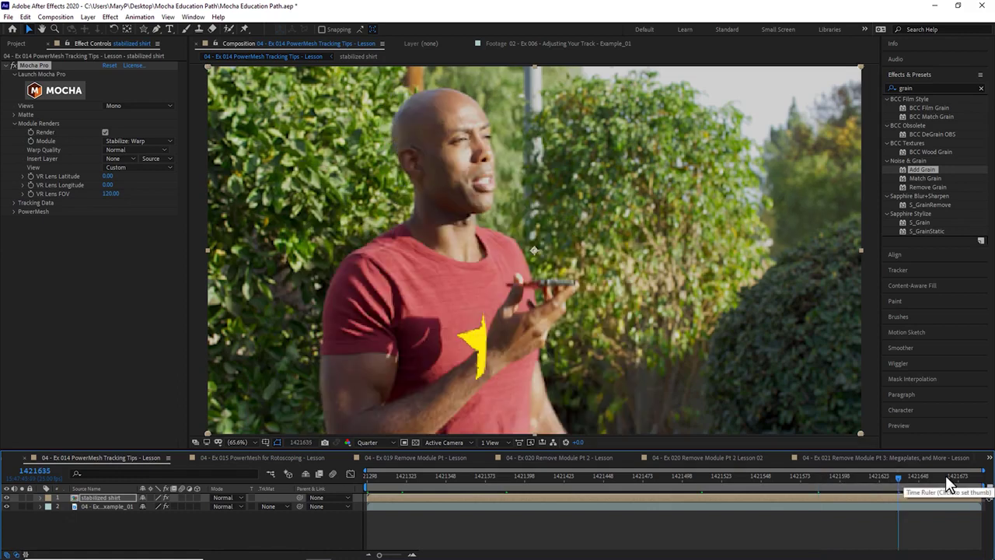
left_click(945, 475)
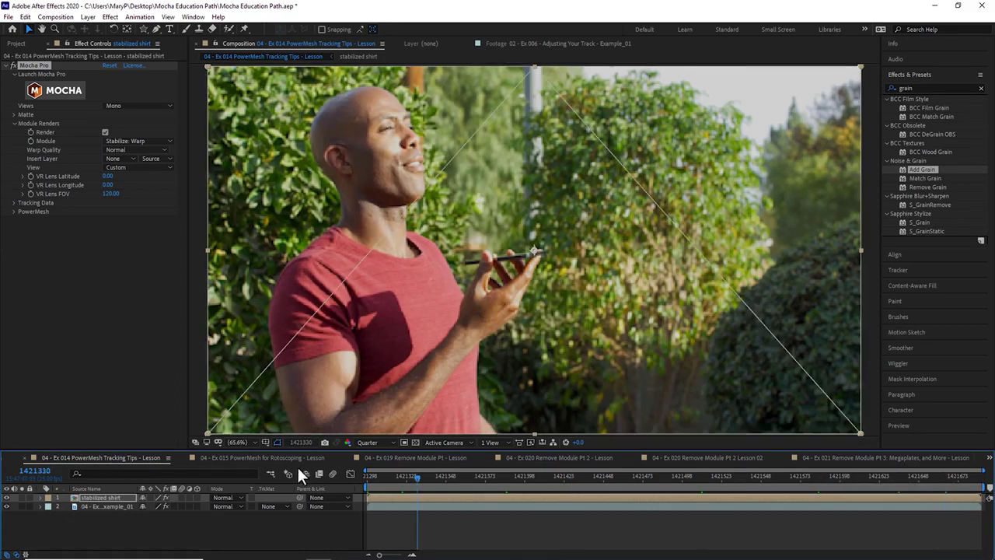
key("Home")
left_click(15, 114)
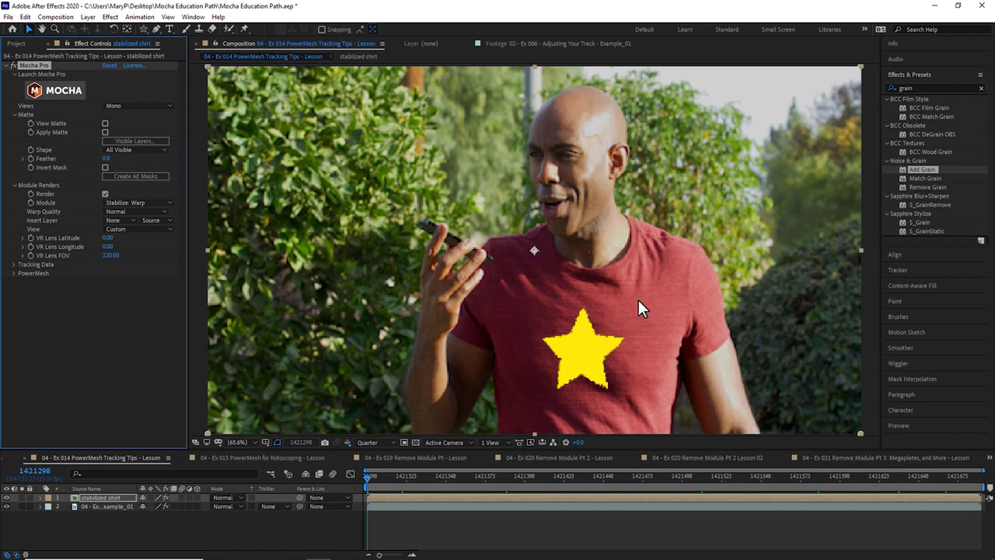
left_click(69, 92)
Step: Review the t shirt track layer's Stabilize settings, then save and close Mocha
left_click(307, 417)
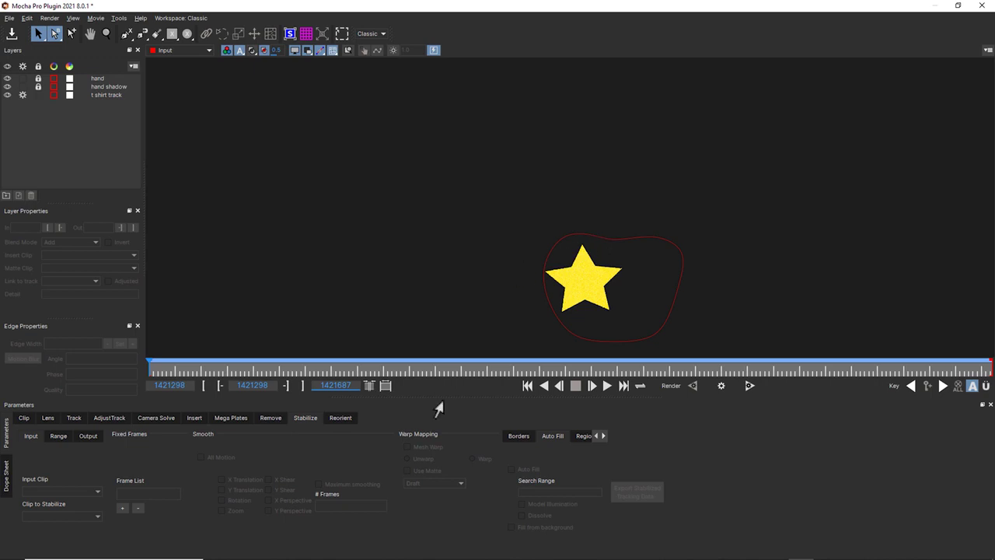
left_click(585, 256)
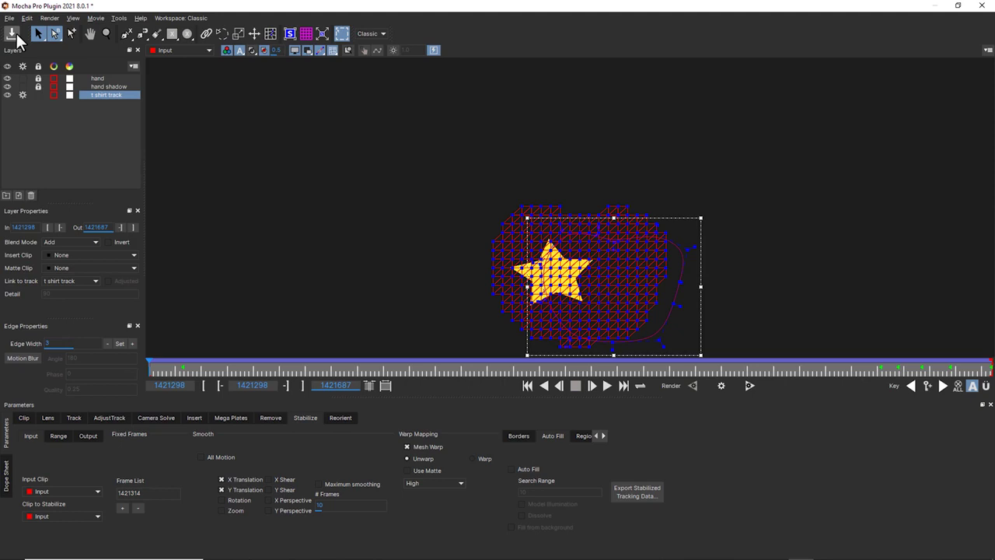
left_click(981, 6)
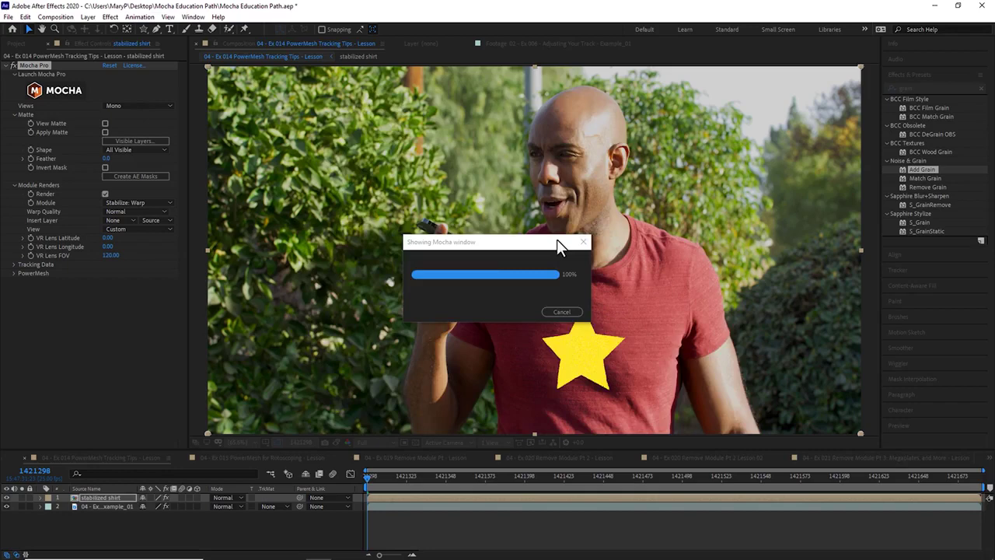
Step: Set the stabilized shirt layer to Soft Light, add Fast Box Blur, and play back
left_click(825, 477)
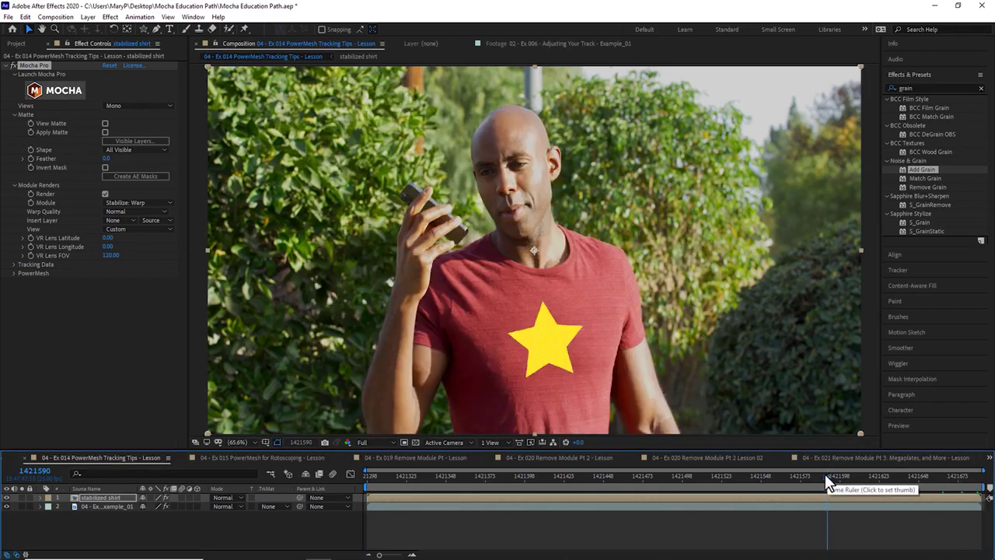
left_click_drag(825, 474, 347, 479)
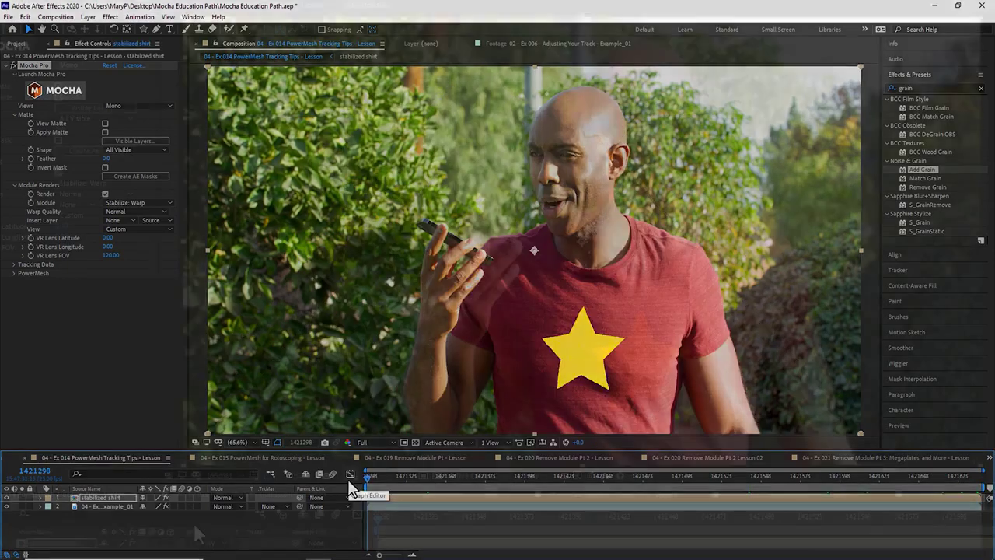
left_click(225, 497)
left_click(237, 241)
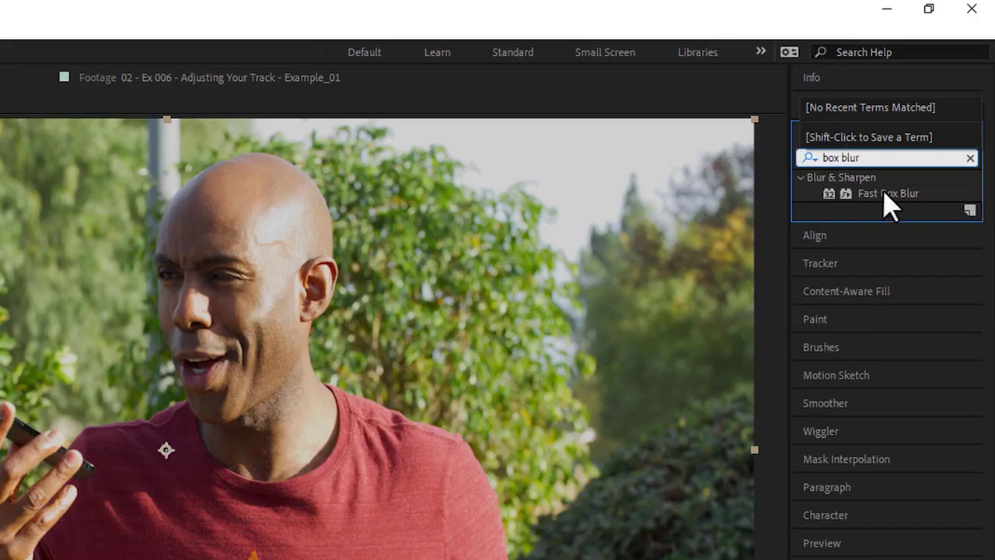
left_click_drag(934, 109, 84, 314)
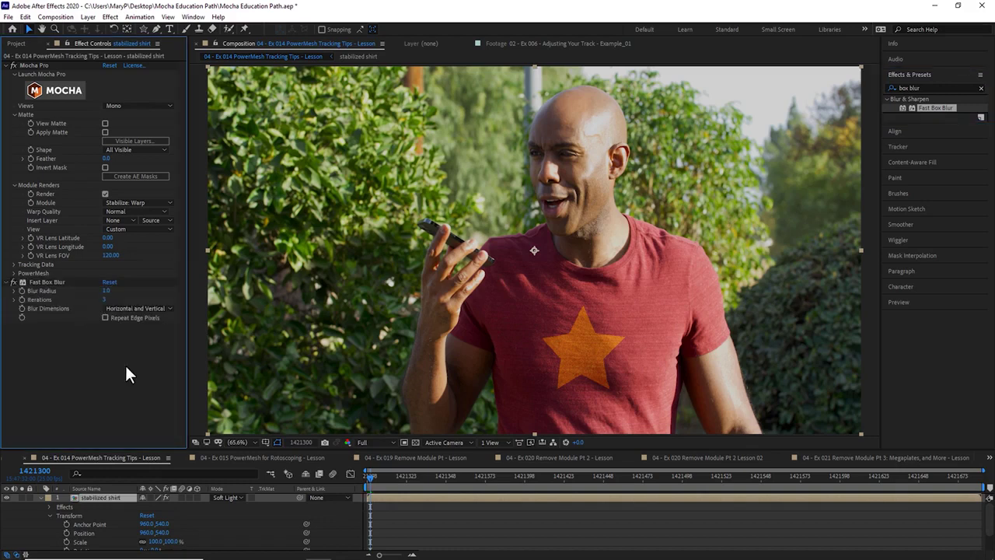
key("space")
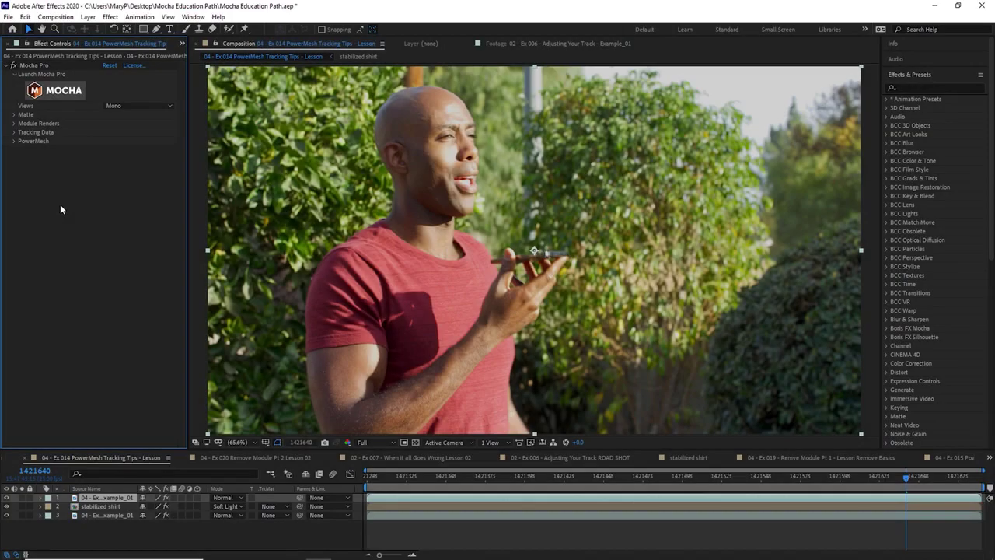
Step: Apply Mocha's arm matte to the top footage copy and generate AE masks from it
left_click(13, 115)
left_click(105, 124)
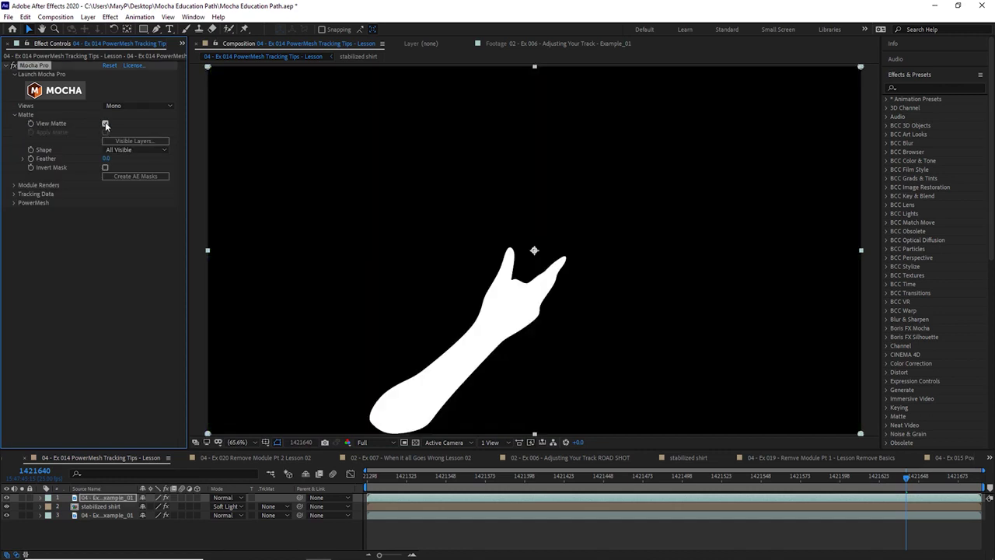
left_click(105, 124)
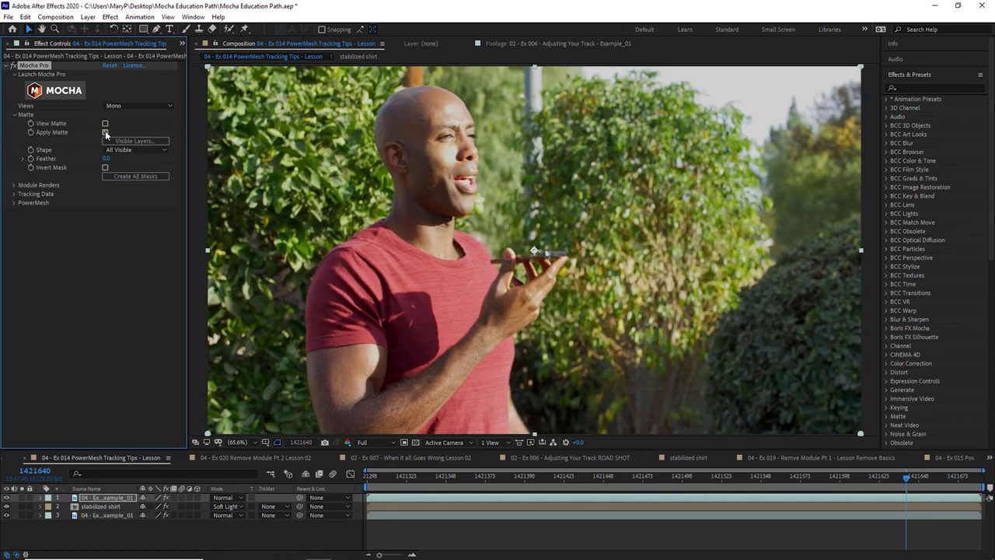
left_click(120, 175)
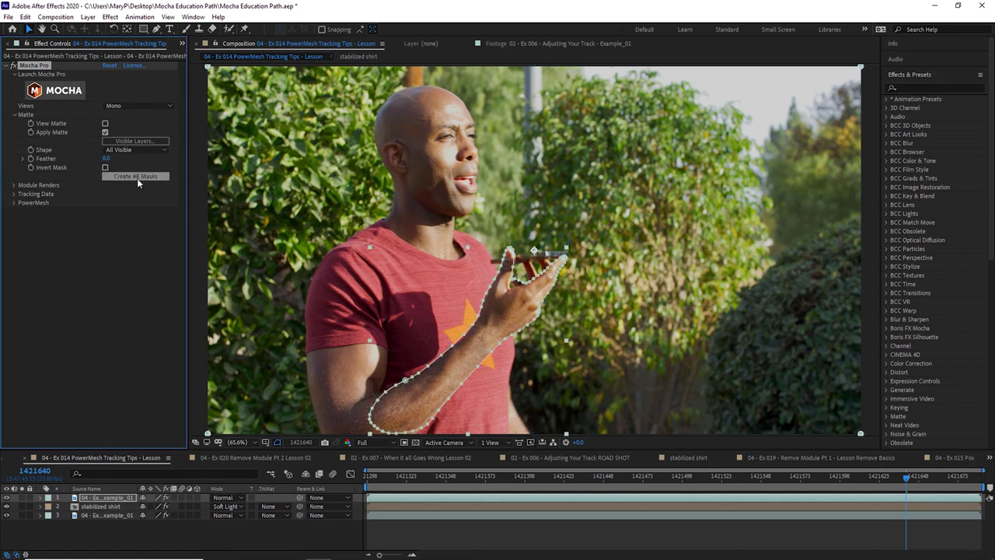